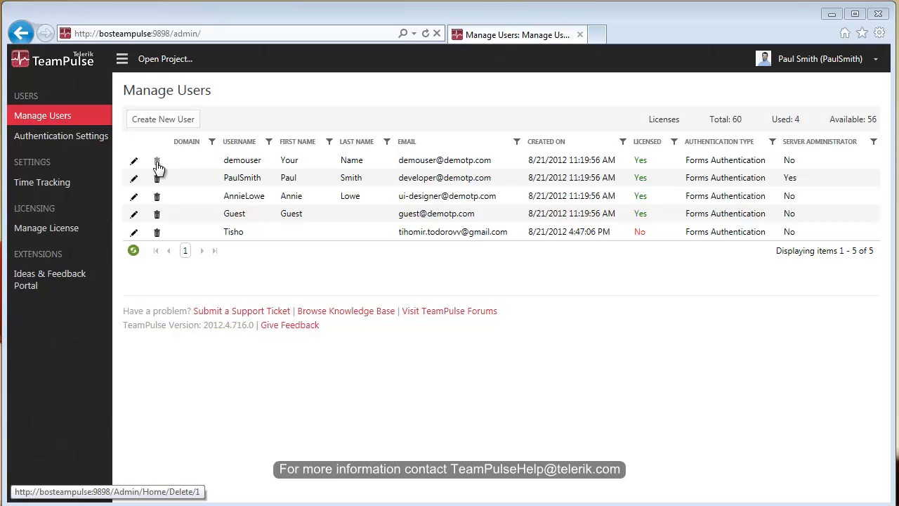
Delete the unlicensed user at the bottom of the list, then restore it from the deleted users.
{"action": "left_click", "coordinate": [157, 236]}
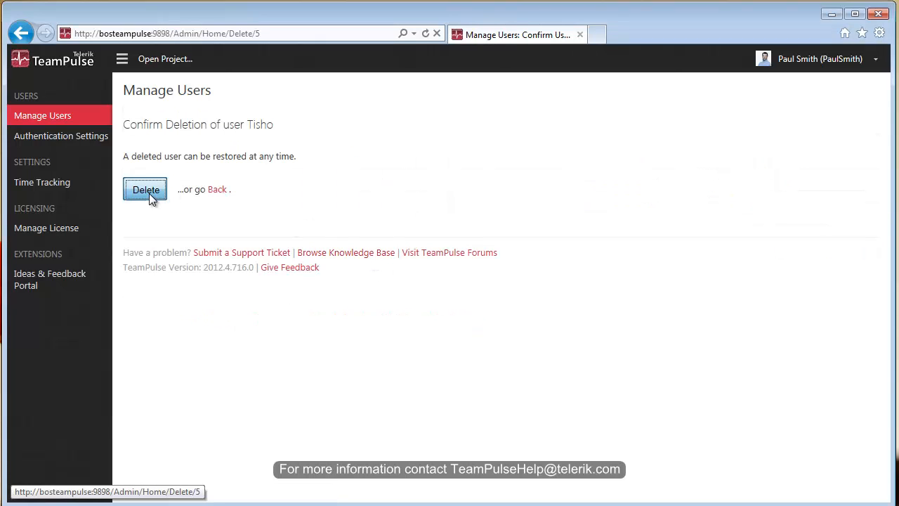
{"action": "left_click", "coordinate": [146, 191]}
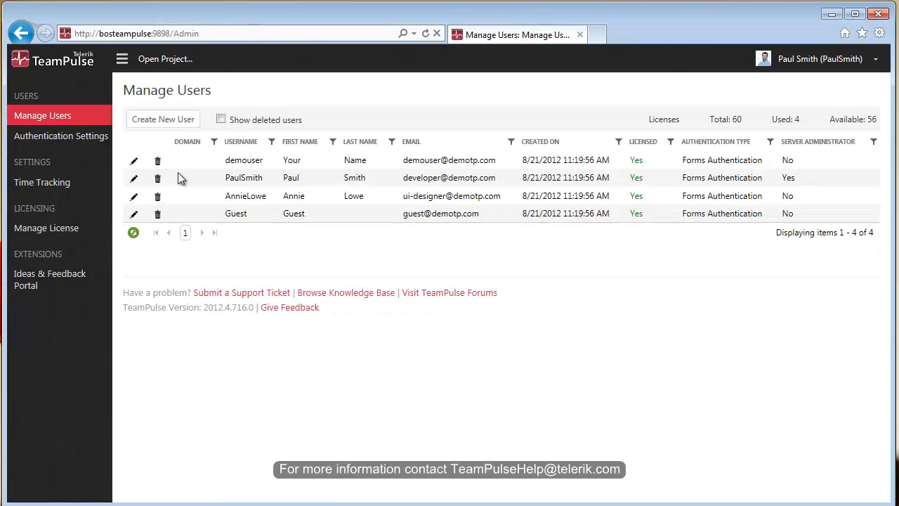
{"action": "left_click", "coordinate": [220, 120]}
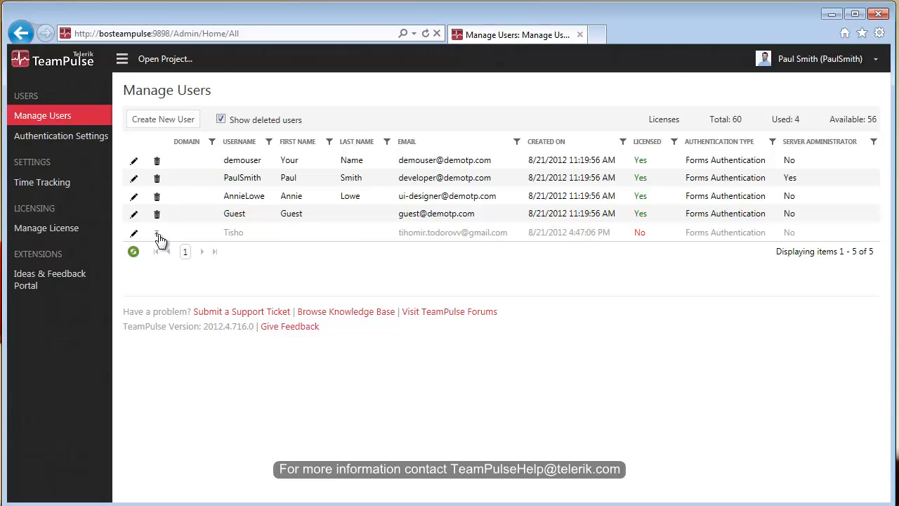
{"action": "left_click", "coordinate": [158, 236]}
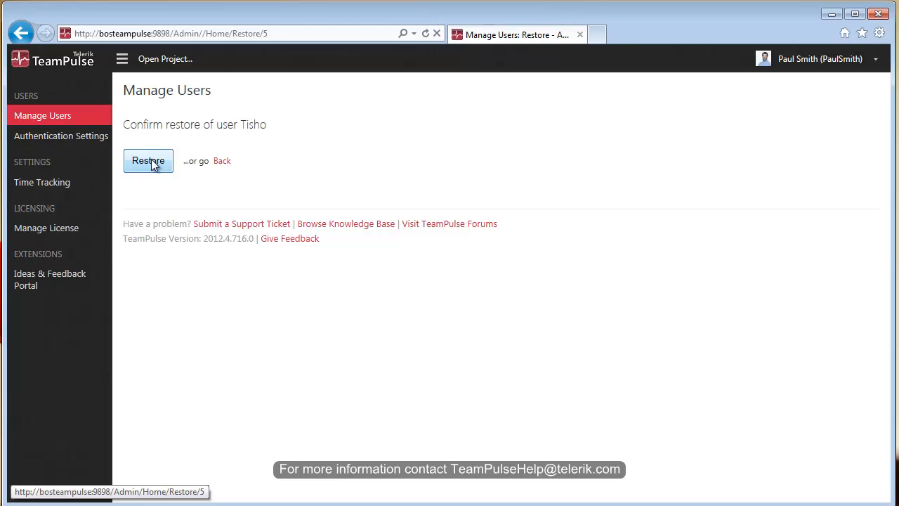
{"action": "left_click", "coordinate": [153, 163]}
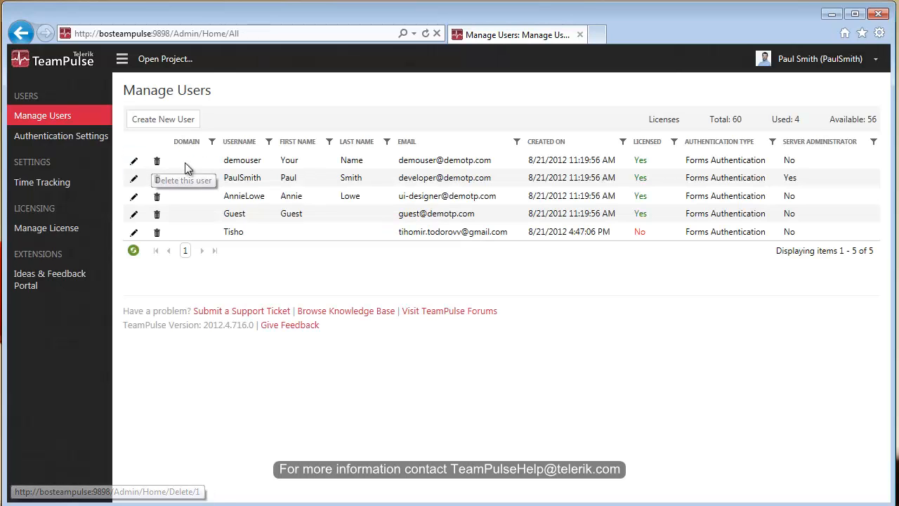
Create a new user form and fill in the person's first name, last name and e-mail address.
{"action": "left_click", "coordinate": [146, 125]}
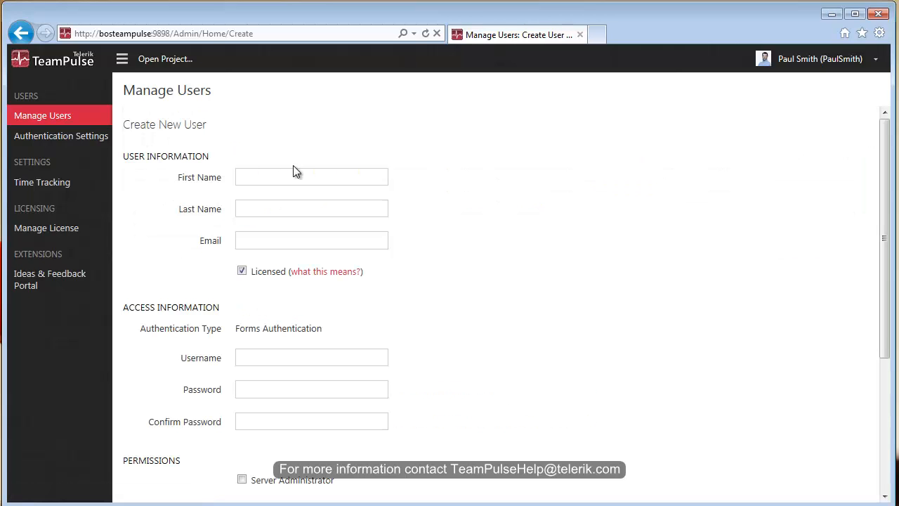
{"action": "left_click", "coordinate": [291, 179]}
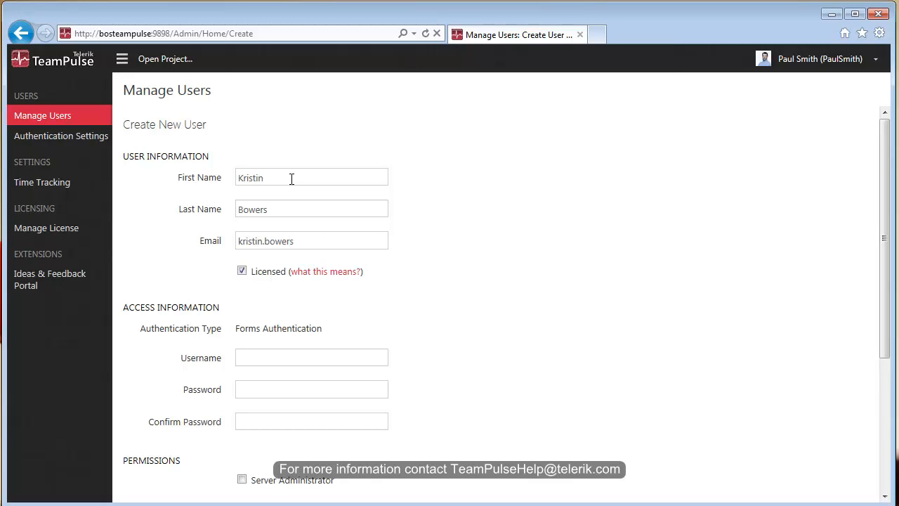
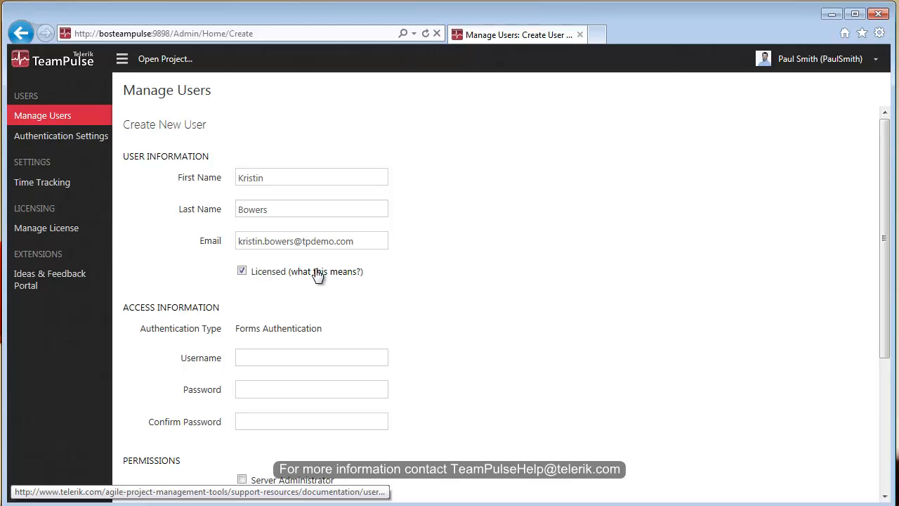
{"action": "scroll", "coordinate": [315, 276], "scroll_direction": "down", "scroll_amount": 1}
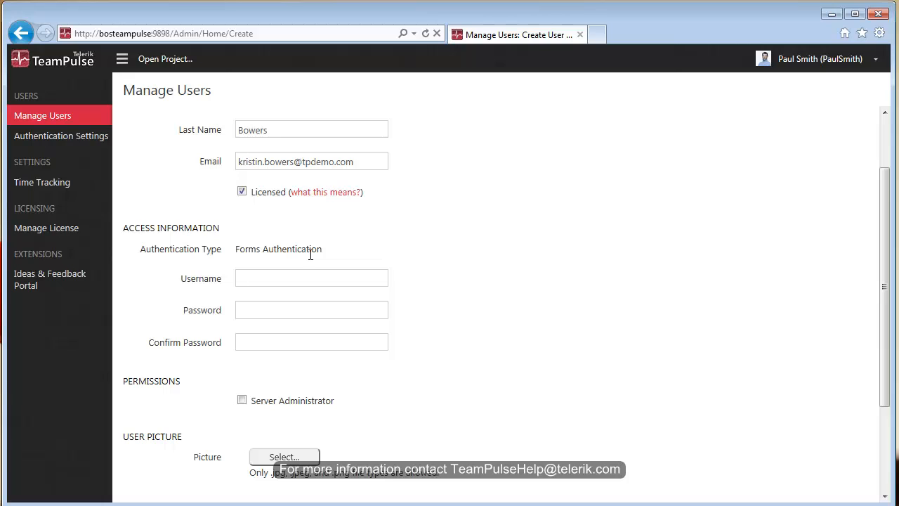
Enter the new user's username and a six-character password in Password and Confirm Password.
{"action": "type", "text": "******"}
{"action": "key", "text": "Tab"}
{"action": "type", "text": "******"}
{"action": "scroll", "coordinate": [310, 254], "scroll_direction": "down", "scroll_amount": 3}
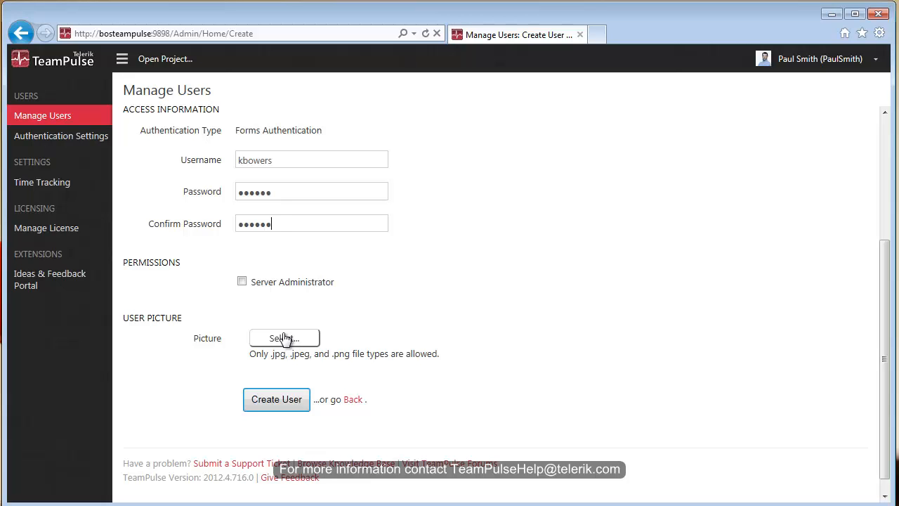
After the short password is rejected, enter a nine-character password twice and tick Server Administrator.
{"action": "left_click", "coordinate": [272, 401]}
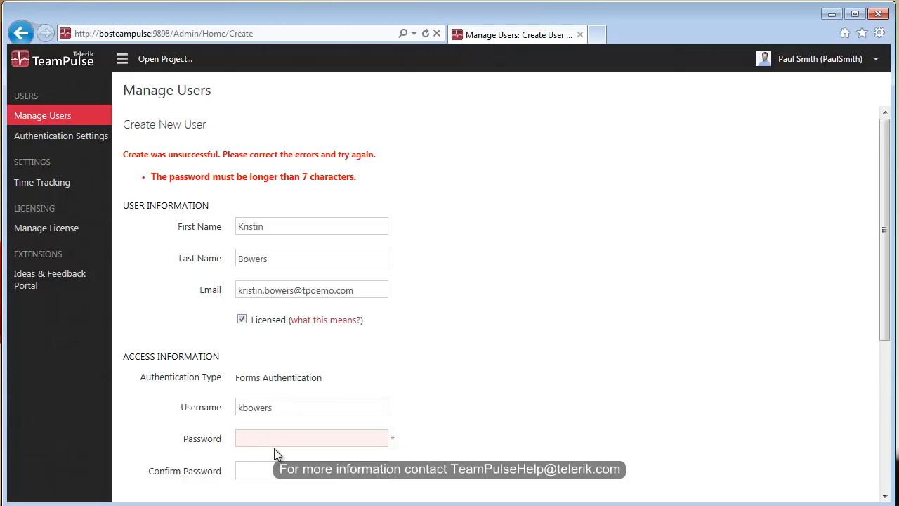
{"action": "type", "text": "password1"}
{"action": "key", "text": "Tab"}
{"action": "type", "text": "password1"}
{"action": "scroll", "coordinate": [442, 425], "scroll_direction": "down", "scroll_amount": 2}
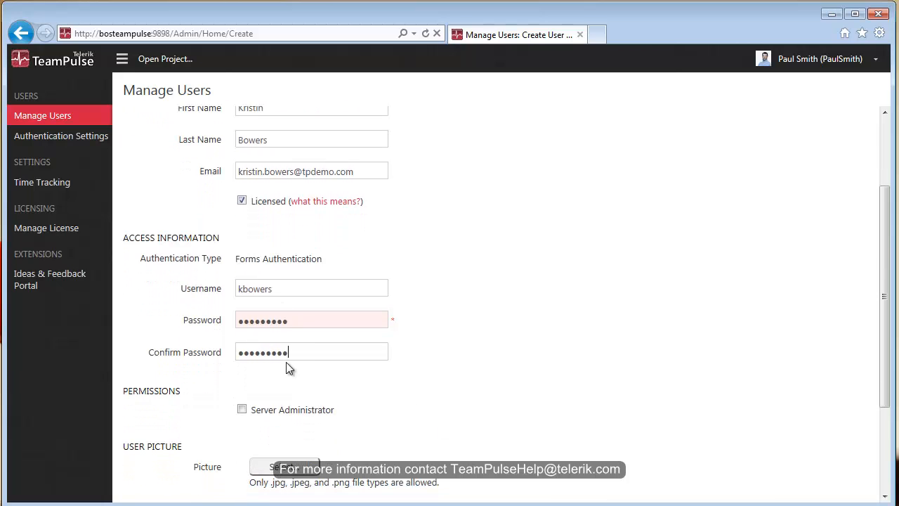
{"action": "key", "text": "Return"}
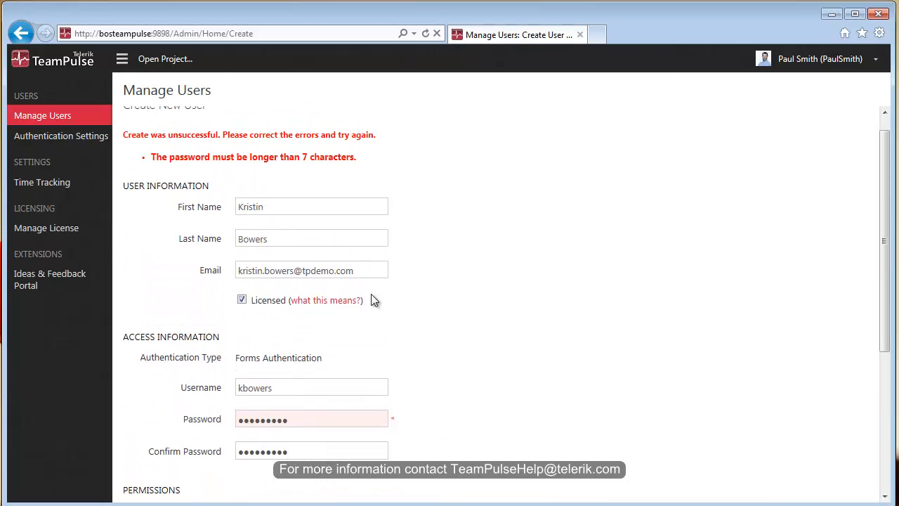
{"action": "scroll", "coordinate": [420, 393], "scroll_direction": "down", "scroll_amount": 3}
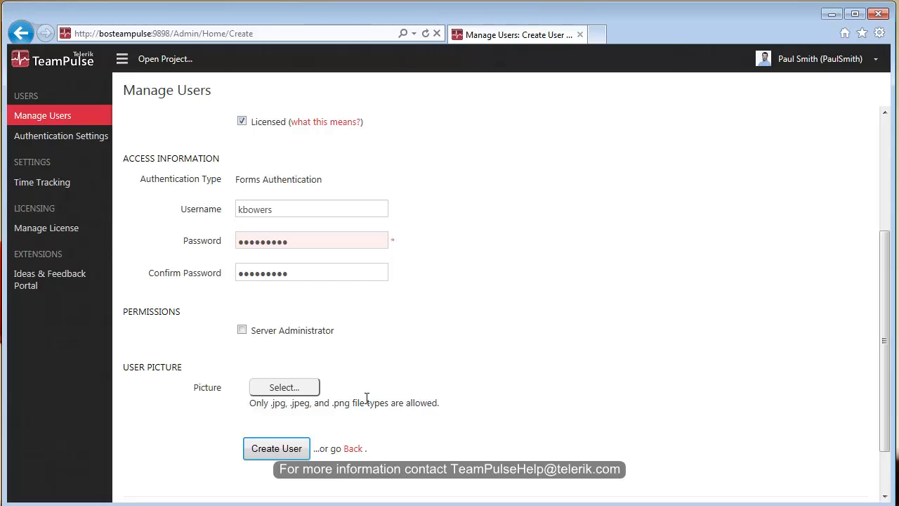
{"action": "left_click", "coordinate": [242, 330]}
Save the new user account with Create User.
{"action": "left_click", "coordinate": [288, 450]}
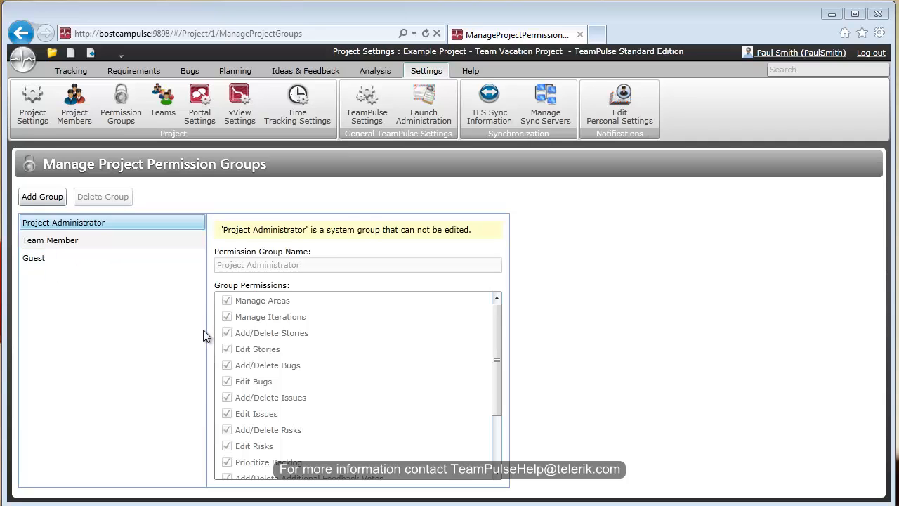
Add a permission group named 'Product Owner' and tick its Manage Areas permission.
{"action": "left_click", "coordinate": [49, 198]}
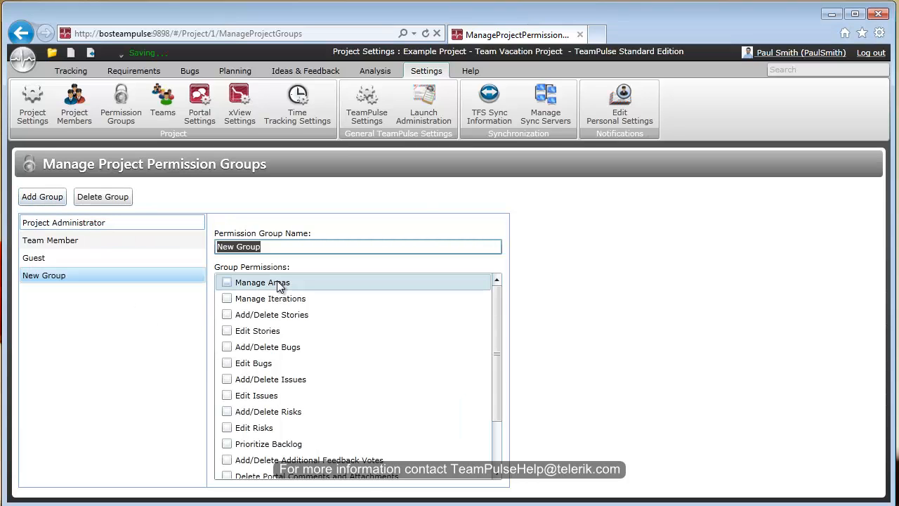
{"action": "type", "text": "Produc"}
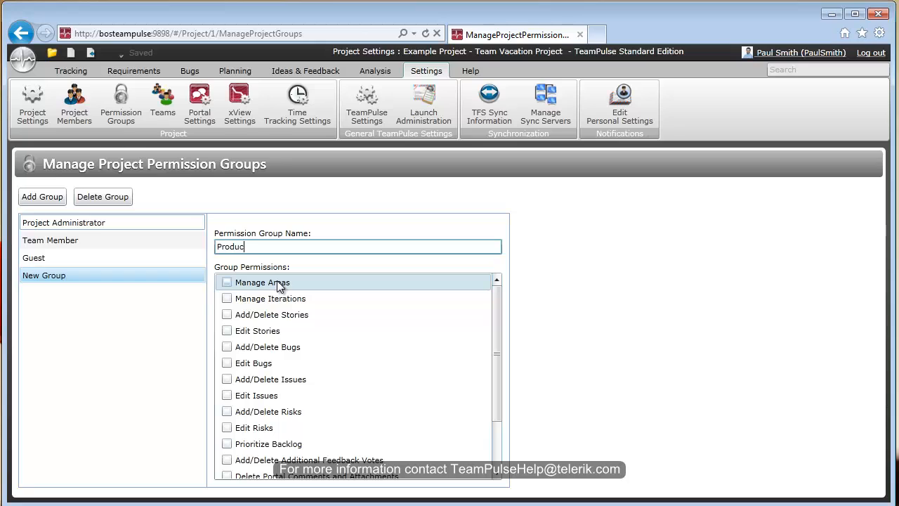
{"action": "type", "text": "t Owner"}
{"action": "left_click", "coordinate": [227, 283]}
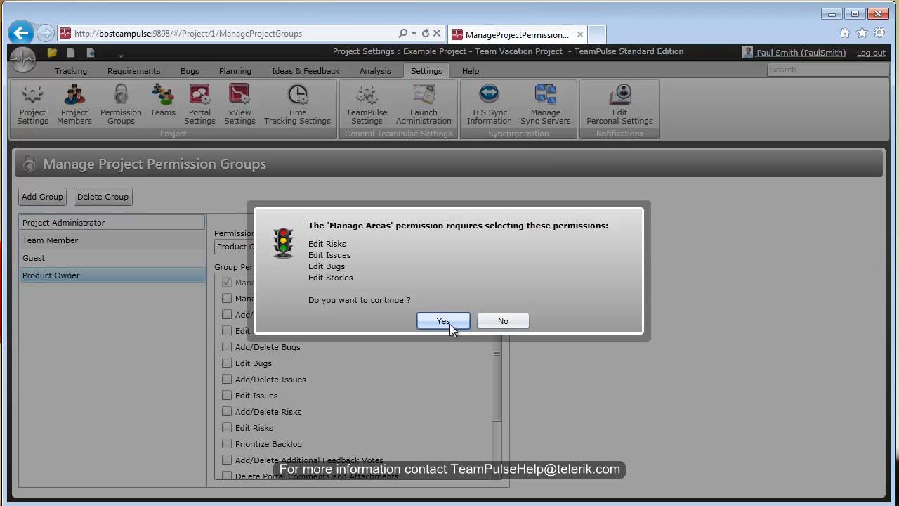
Accept the required Edit permissions, then grant Modify Portal Settings and Edit Project Settings.
{"action": "left_click", "coordinate": [449, 324]}
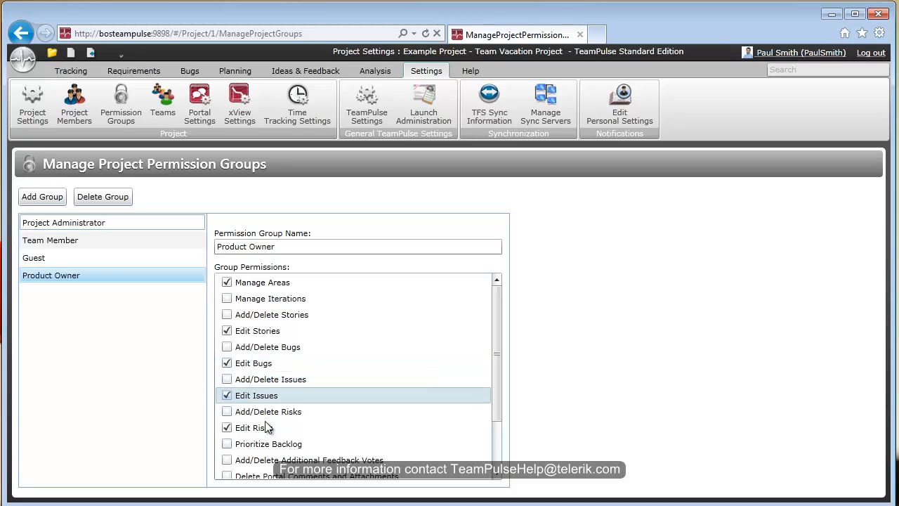
{"action": "scroll", "coordinate": [266, 428], "scroll_direction": "down", "scroll_amount": 2}
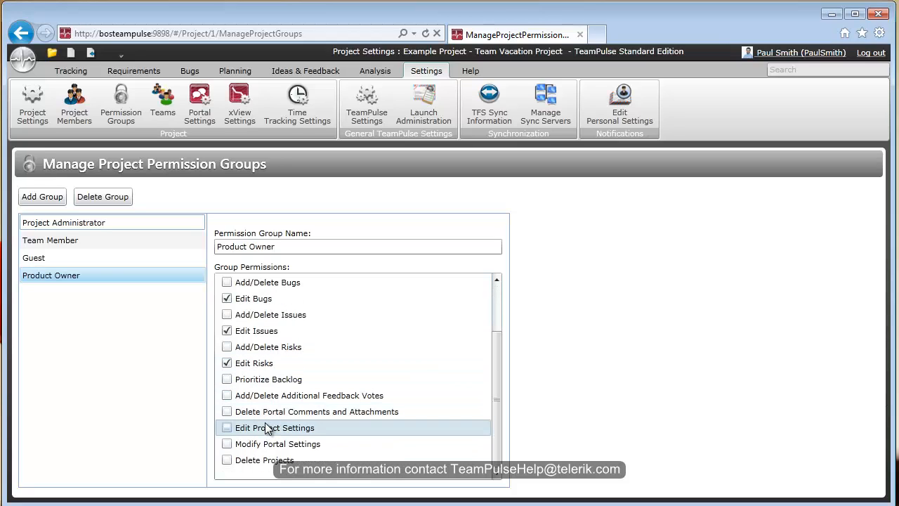
{"action": "left_click", "coordinate": [225, 445]}
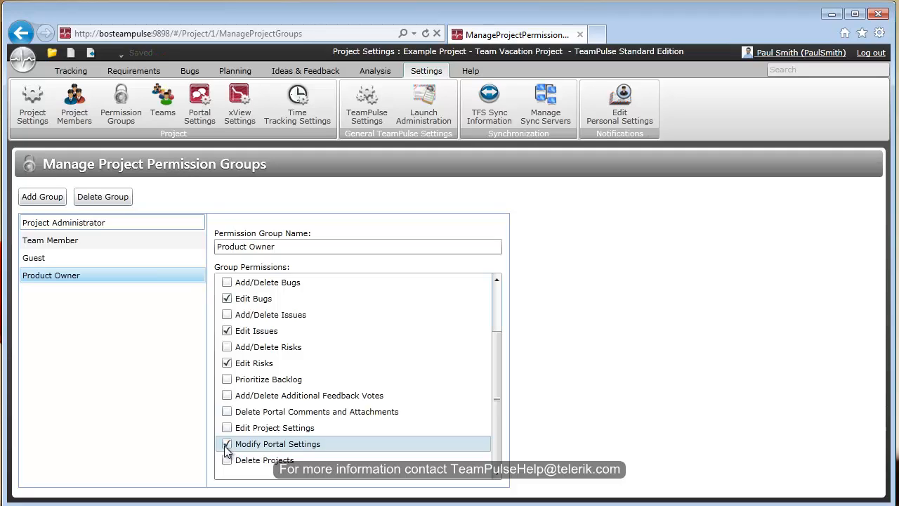
{"action": "left_click", "coordinate": [226, 427]}
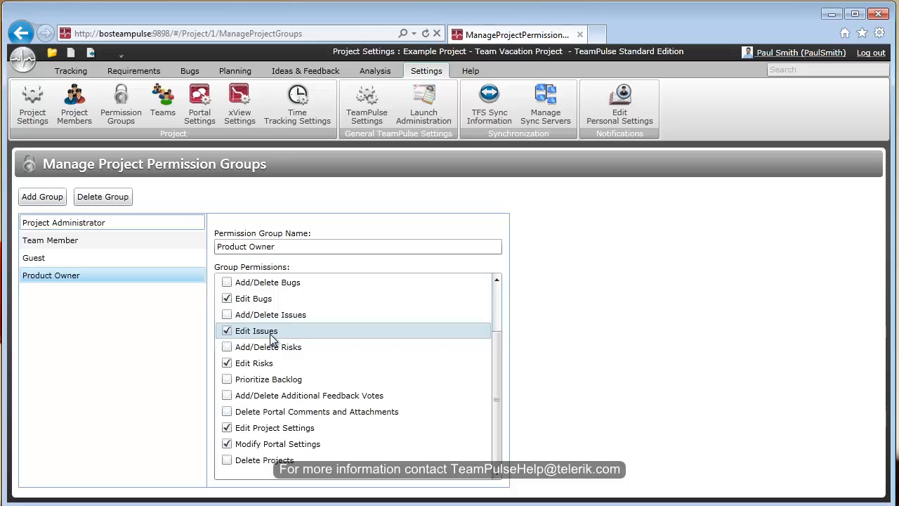
In Project Members, give the Guest member the Product Owner group alongside Guest.
{"action": "left_click", "coordinate": [76, 109]}
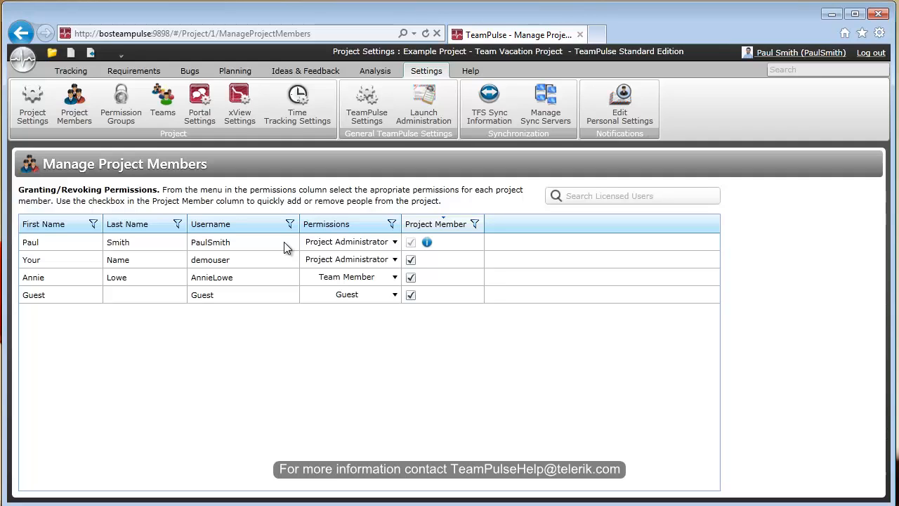
{"action": "left_click", "coordinate": [394, 296]}
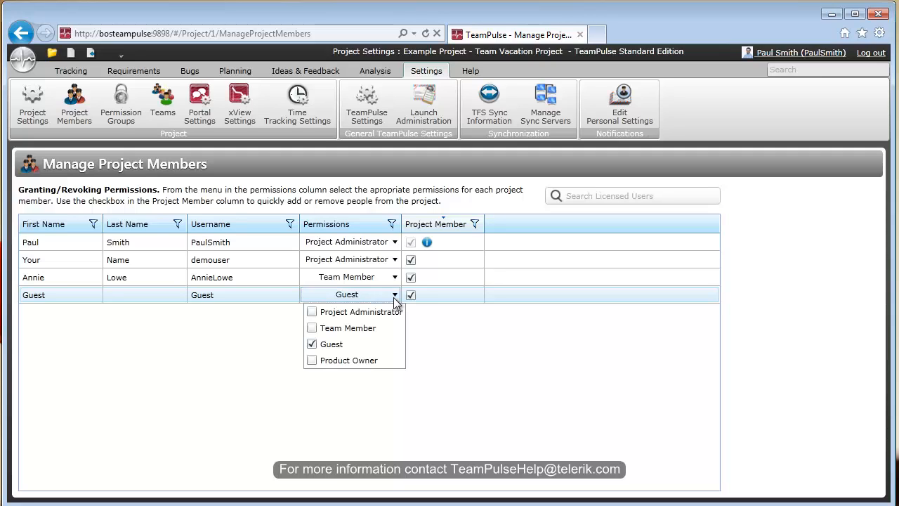
{"action": "left_click", "coordinate": [313, 361]}
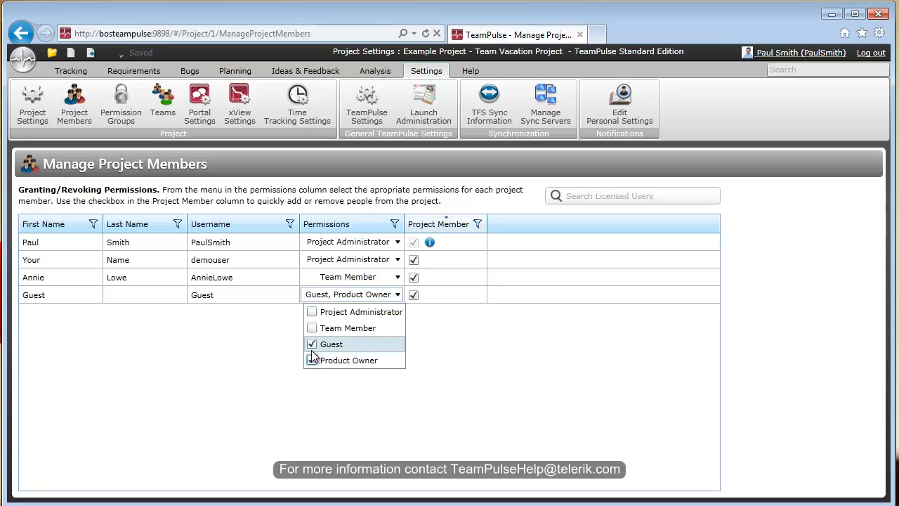